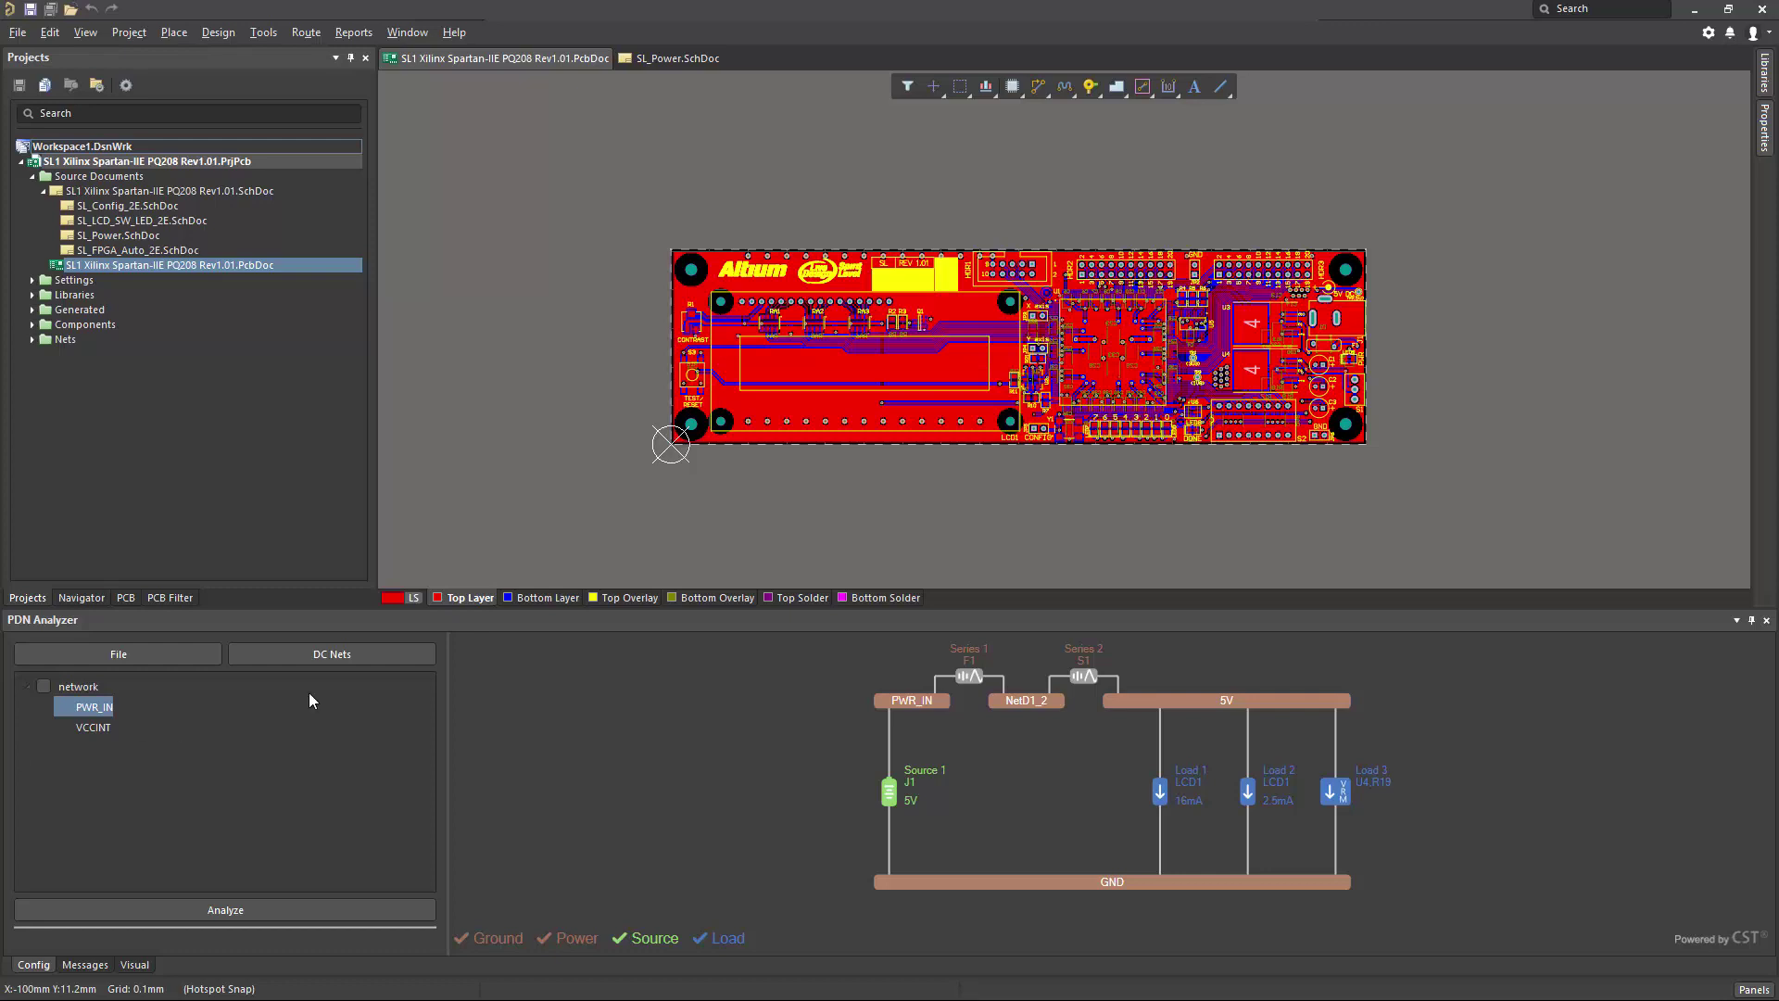
Step: Open Settings from the PDN Analyzer diagram's right-click menu to view the copper and via parameters
right_click(605, 719)
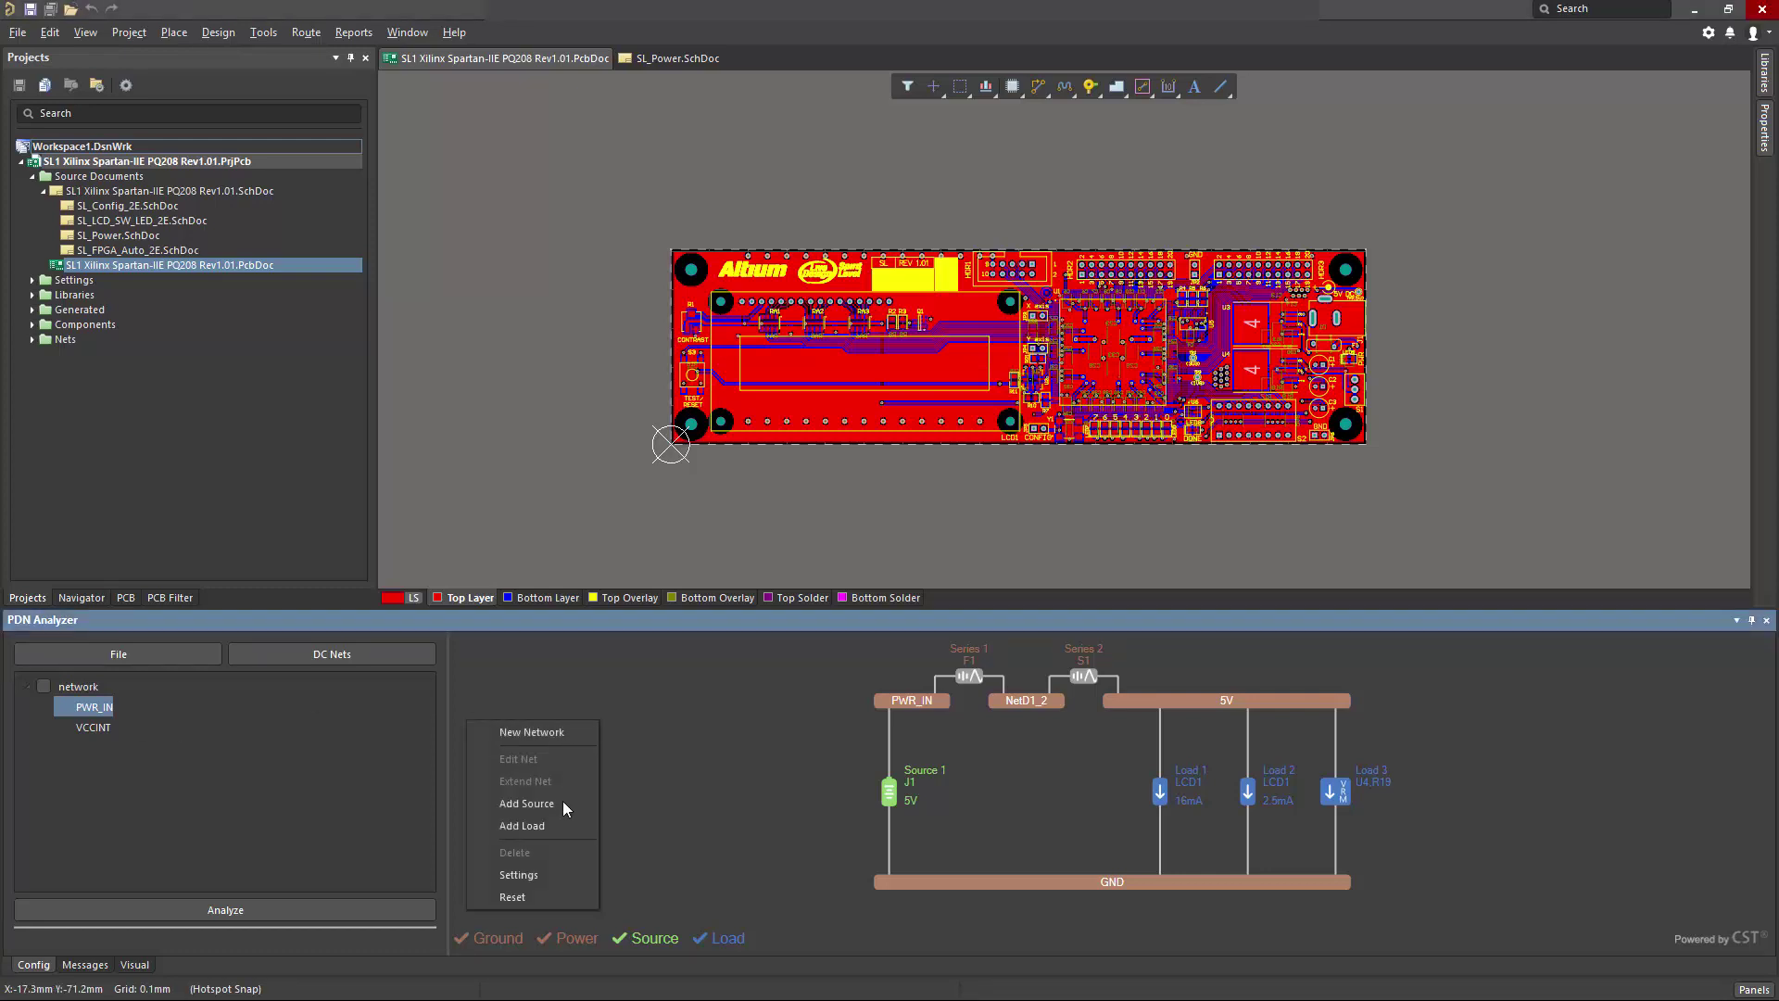
click(557, 871)
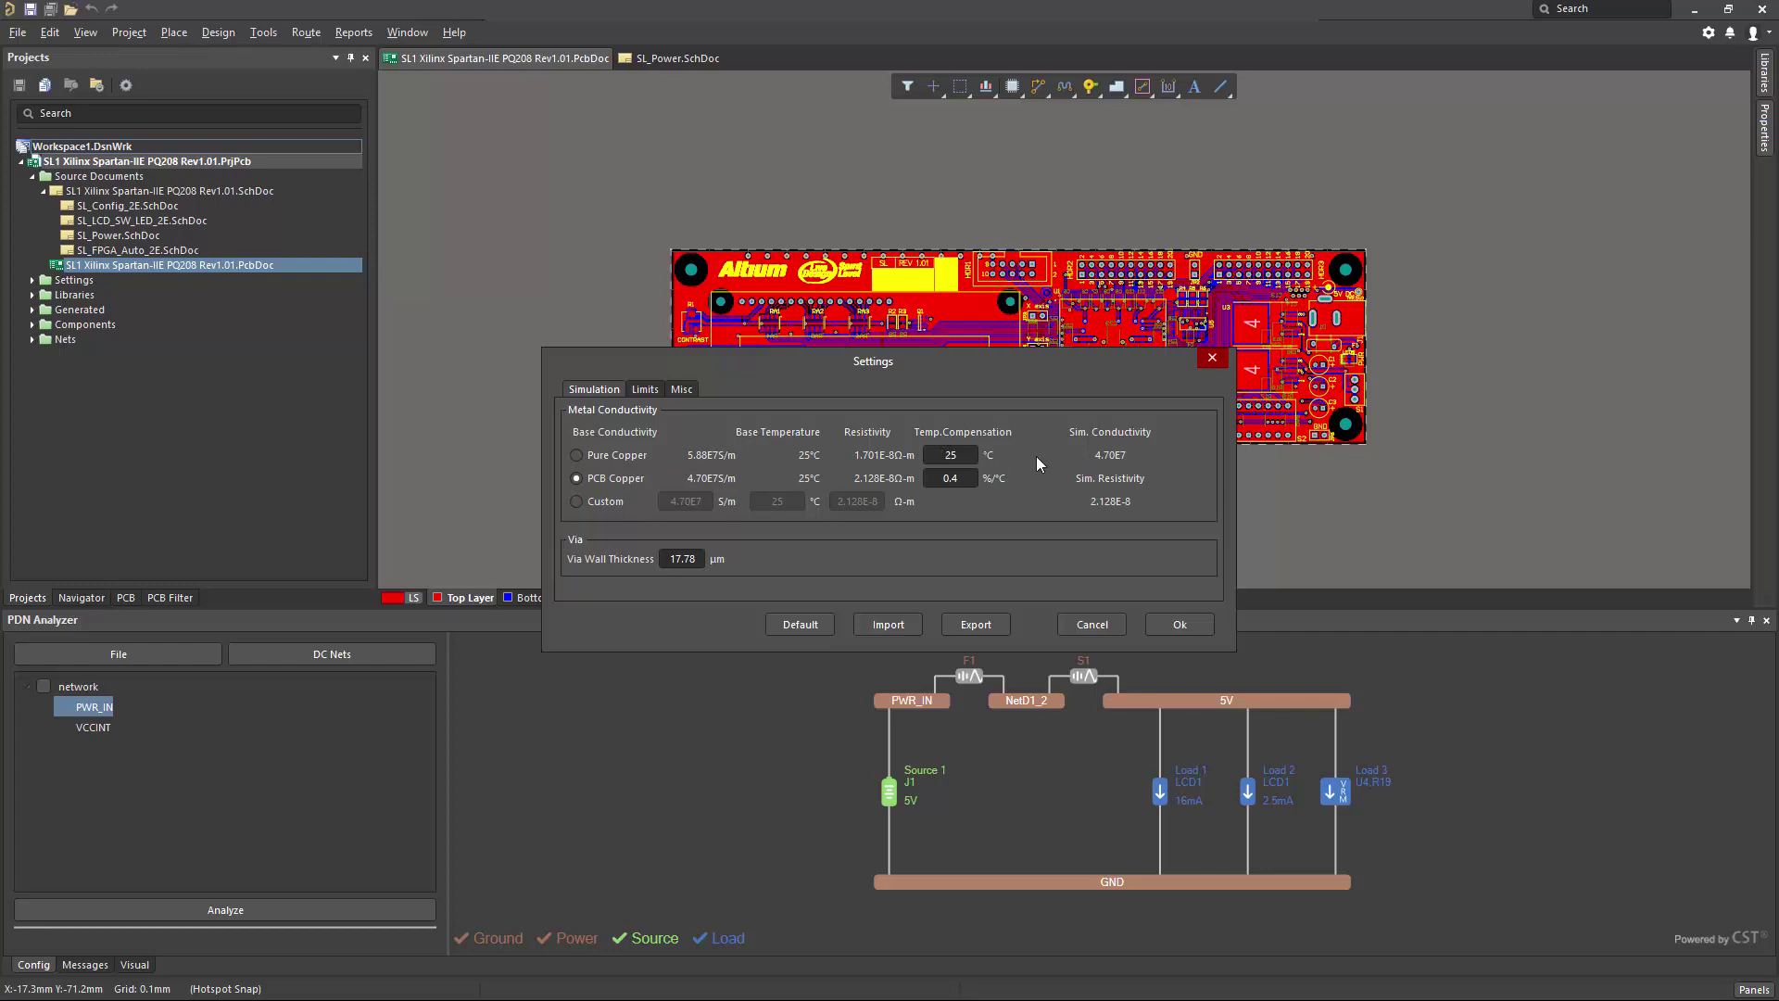
double_click(949, 455)
click(948, 454)
text(1)
key(BackSpace)
Step: On the Limits tab, enter 200 A/mm² for surface layers, 180 for internal layers and 60 for vias
click(645, 390)
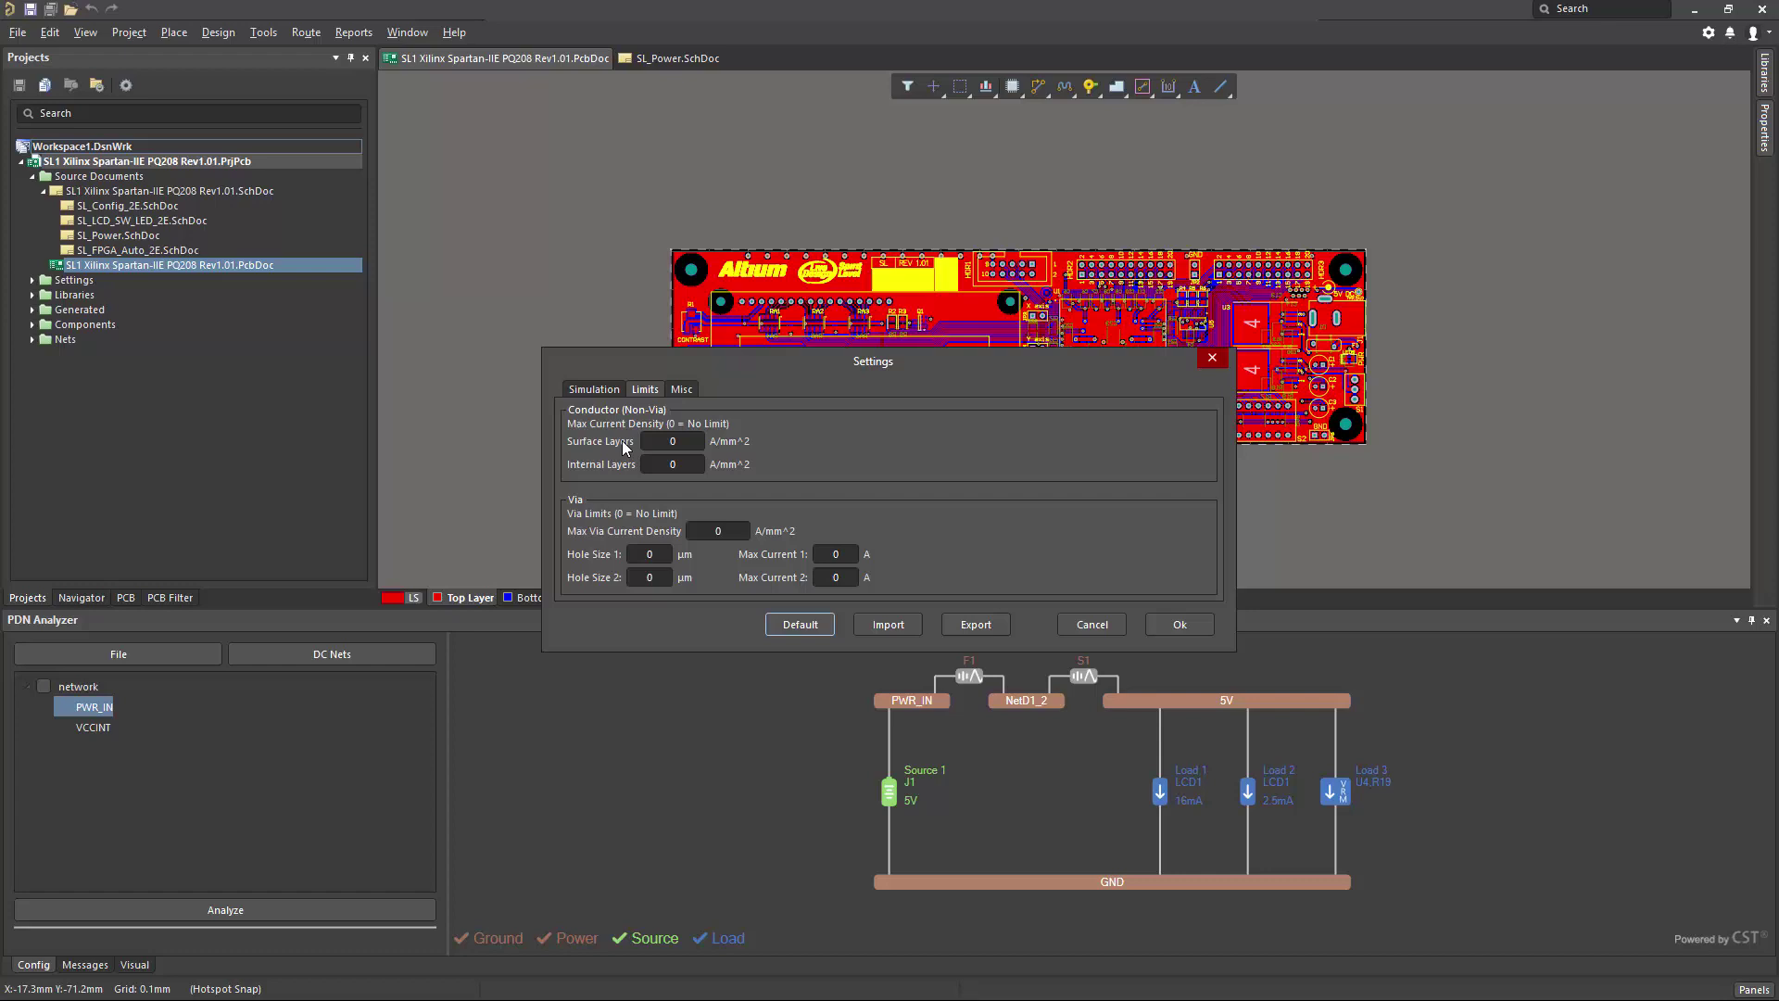
click(679, 443)
text(200)
click(673, 465)
text(10)
click(730, 532)
text(60)
Step: Enter hole size 300 with 0.85 A maximum, and hole size 706 with 2.215 A maximum
click(656, 554)
text(300)
click(842, 552)
text(.85)
click(648, 576)
text(706)
click(829, 576)
key(BackSpace)
text(2.215)
Step: Confirm the limits, save the PDN network, and select PWR_IN in the network tree
click(1180, 625)
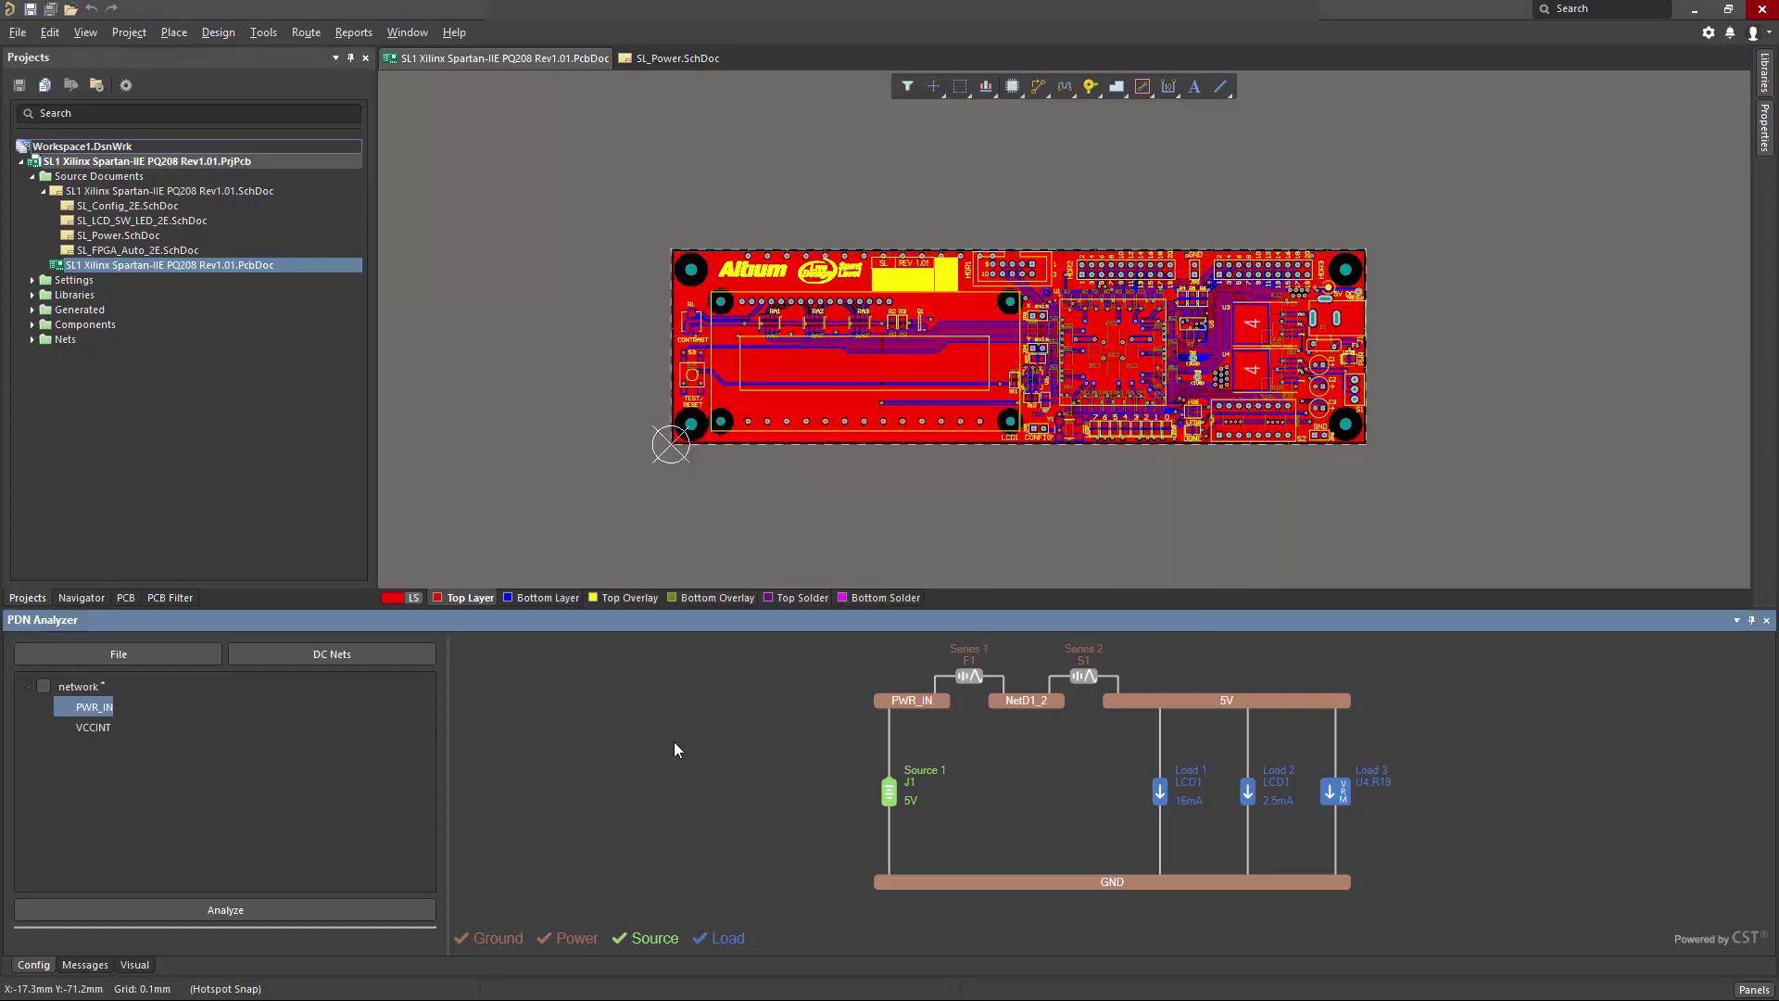
right_click(82, 688)
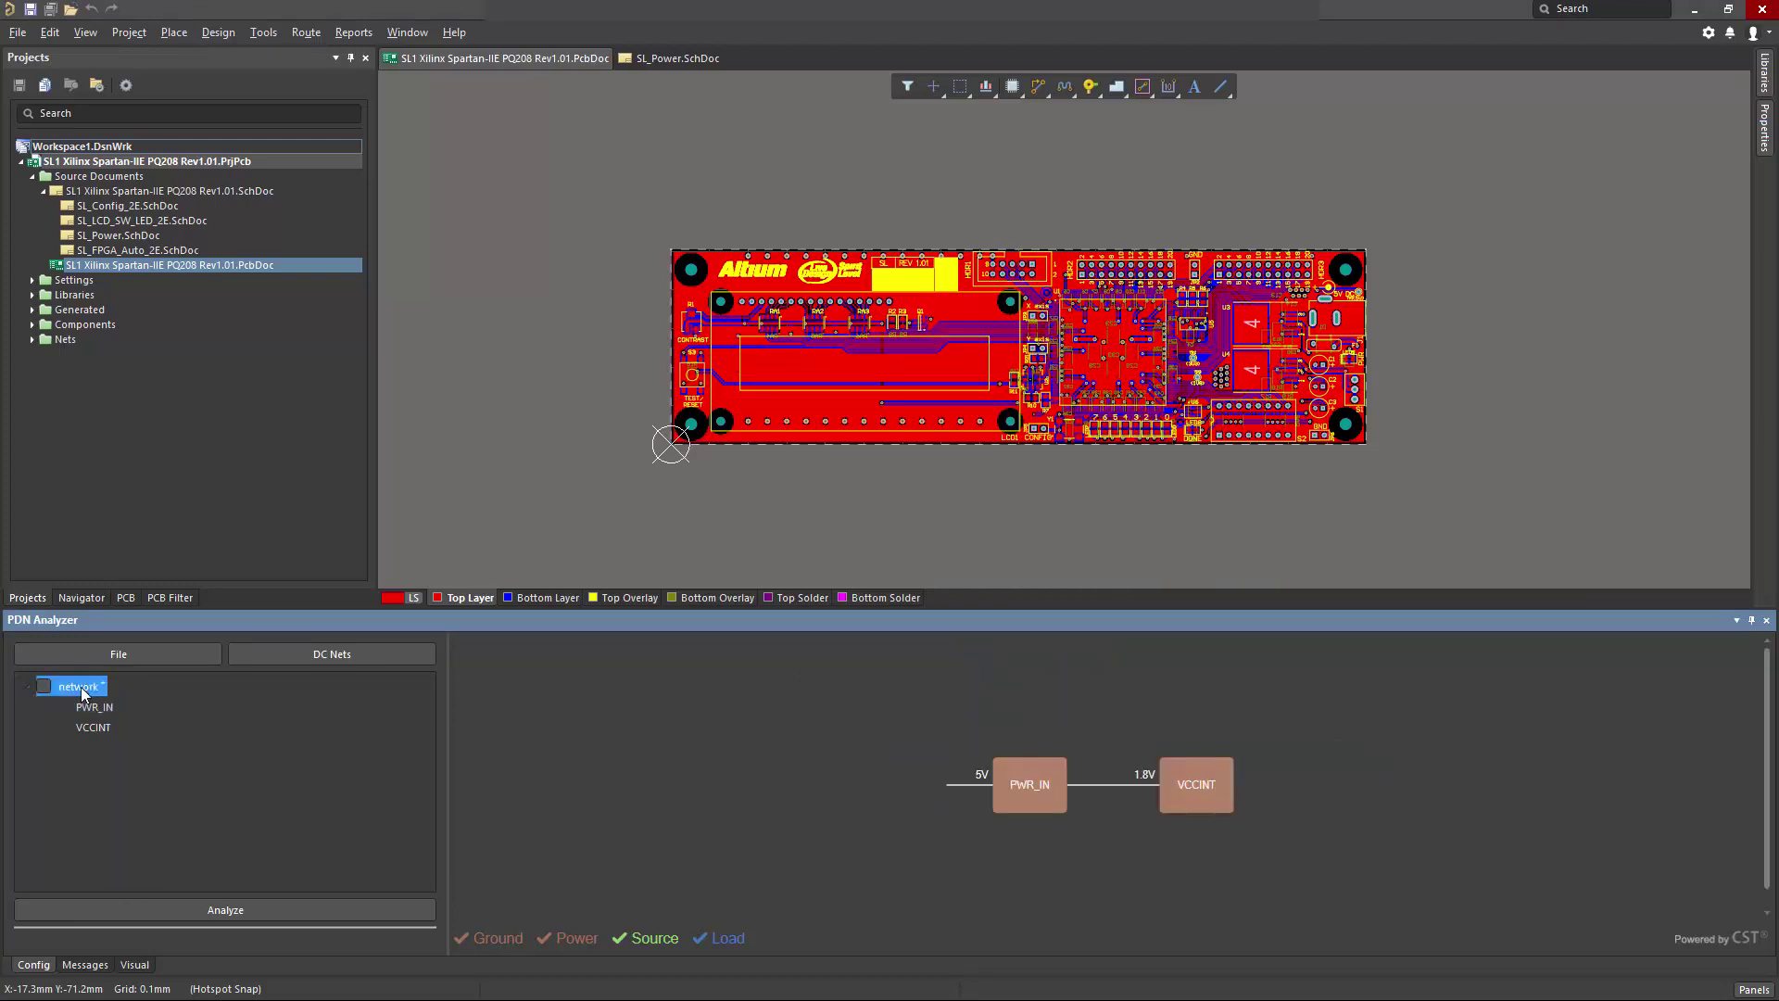
click(137, 812)
click(95, 707)
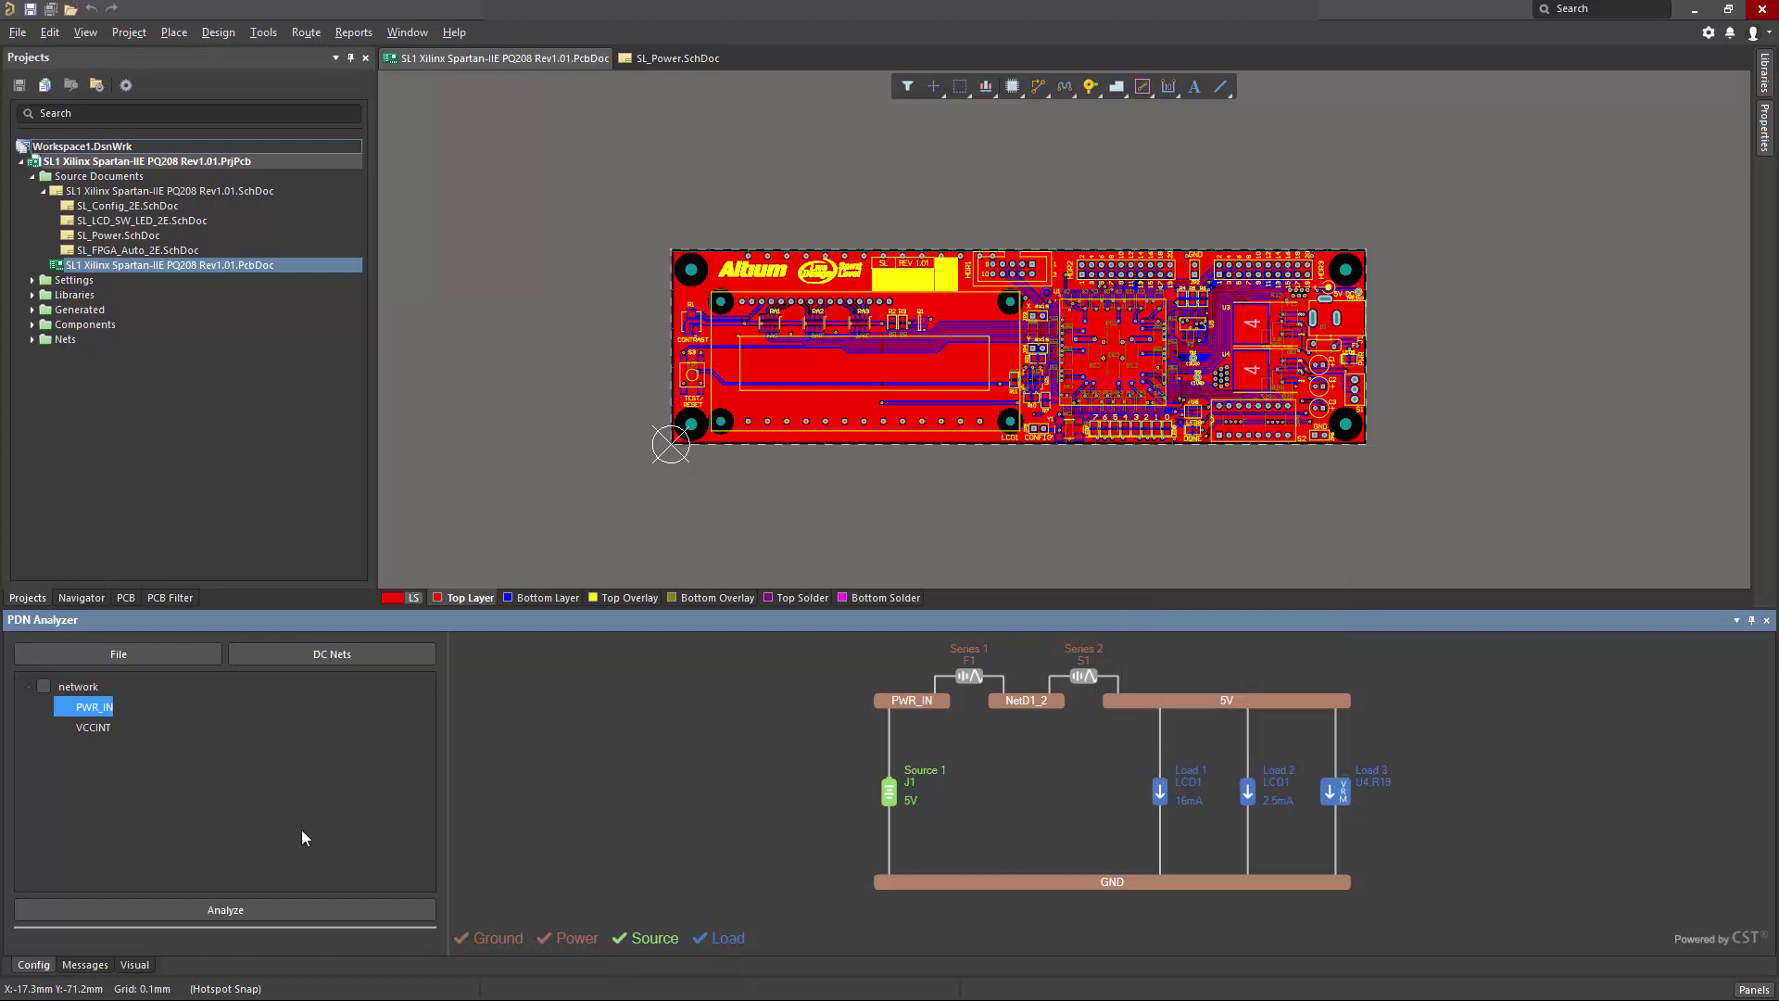
Step: Run Analyze to simulate PWR_IN and show the voltage-drop map of PWR_IN, NetD1_2 and 5V
click(220, 909)
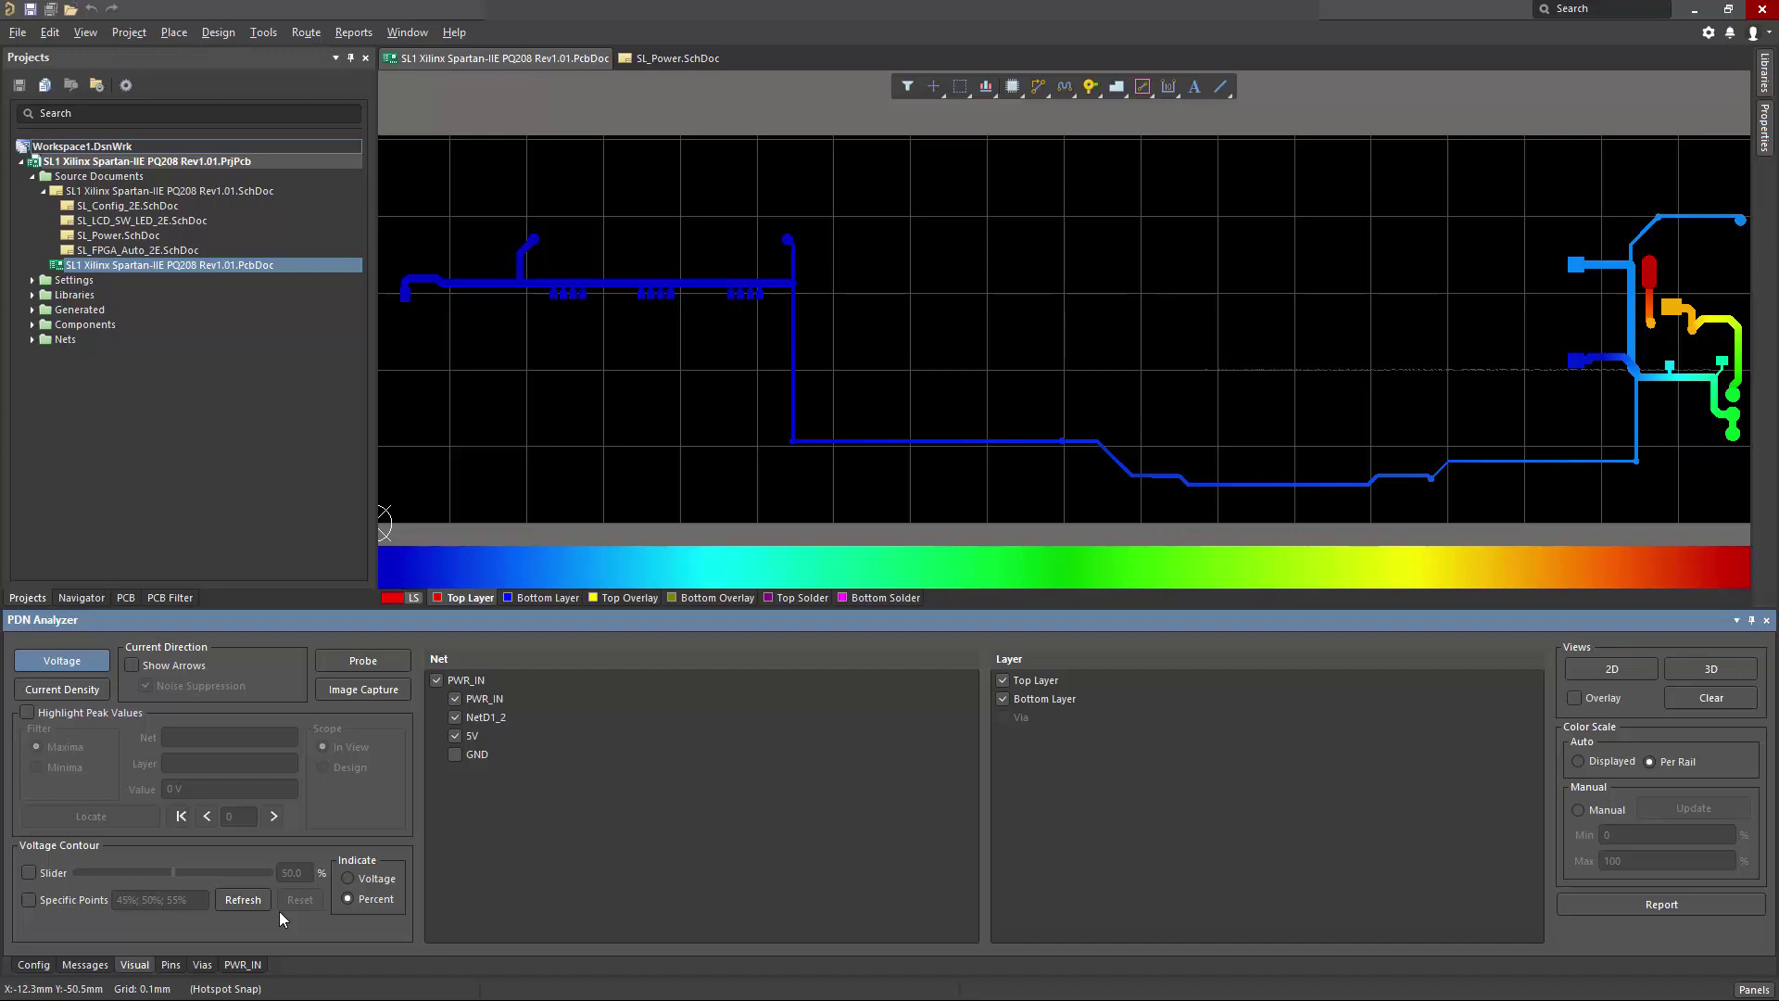
Step: On the Config tab, confirm PWR_IN passes, then show VCCINT's one failed via (0.9 A vs 0.85 A)
click(37, 967)
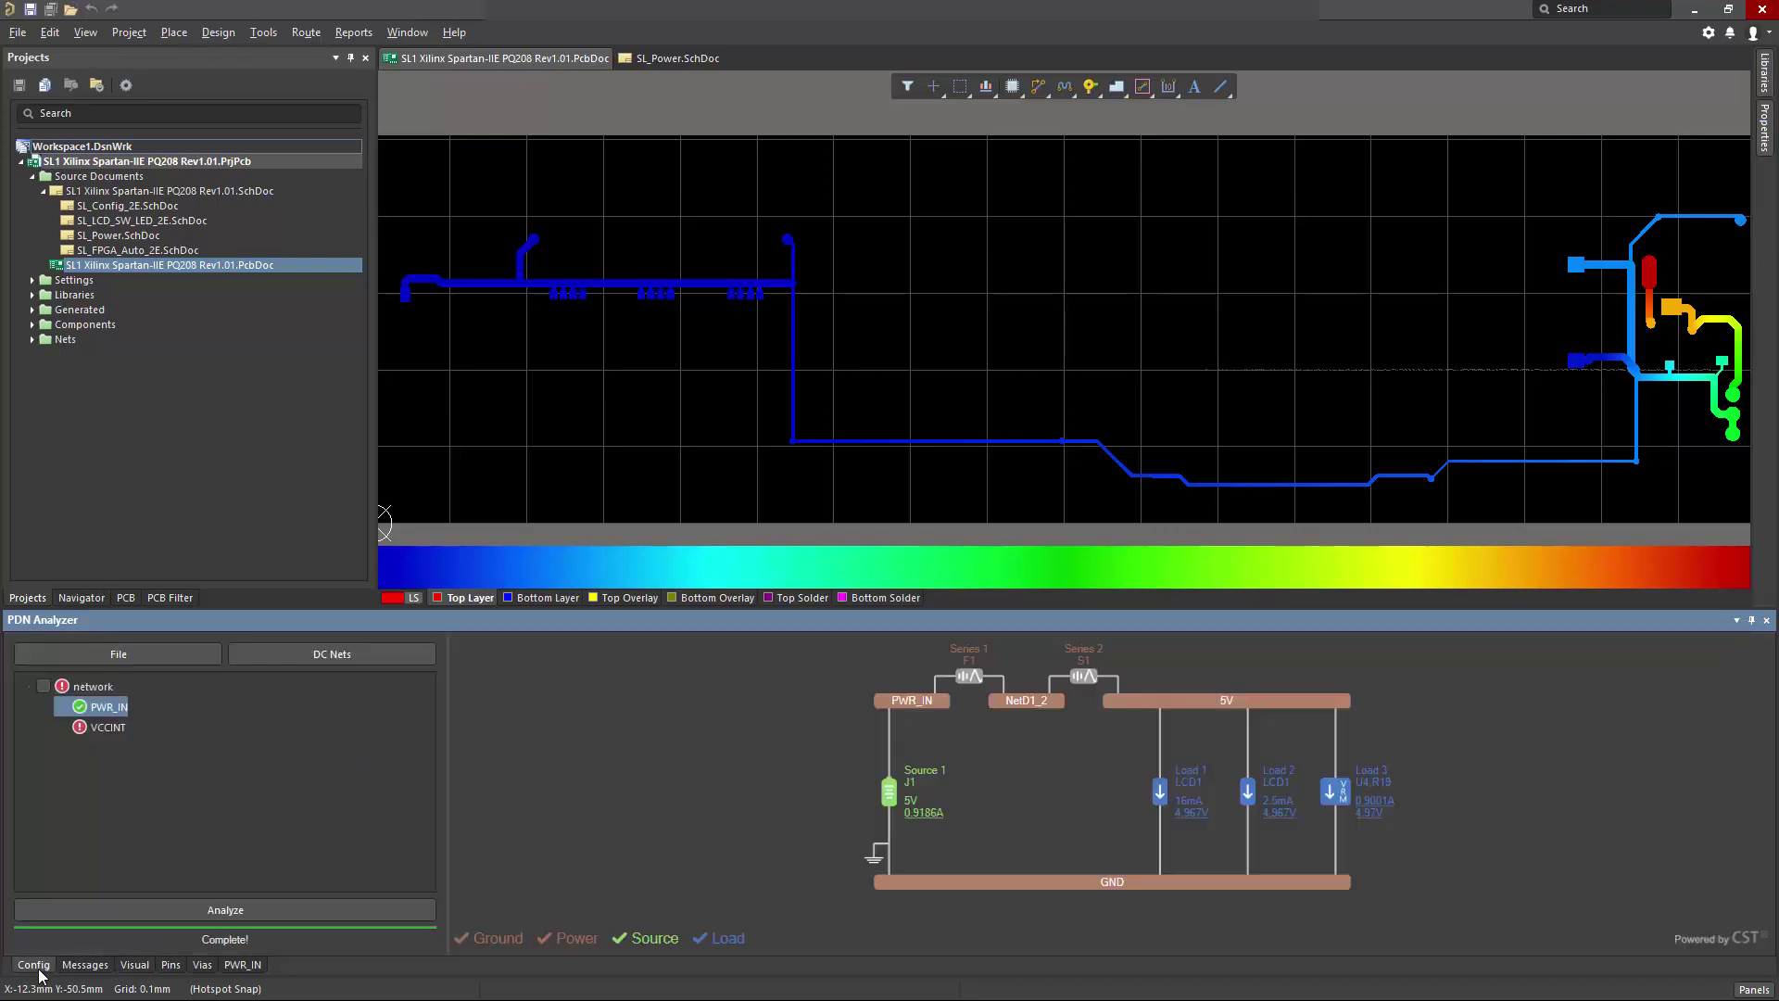
click(115, 710)
click(109, 728)
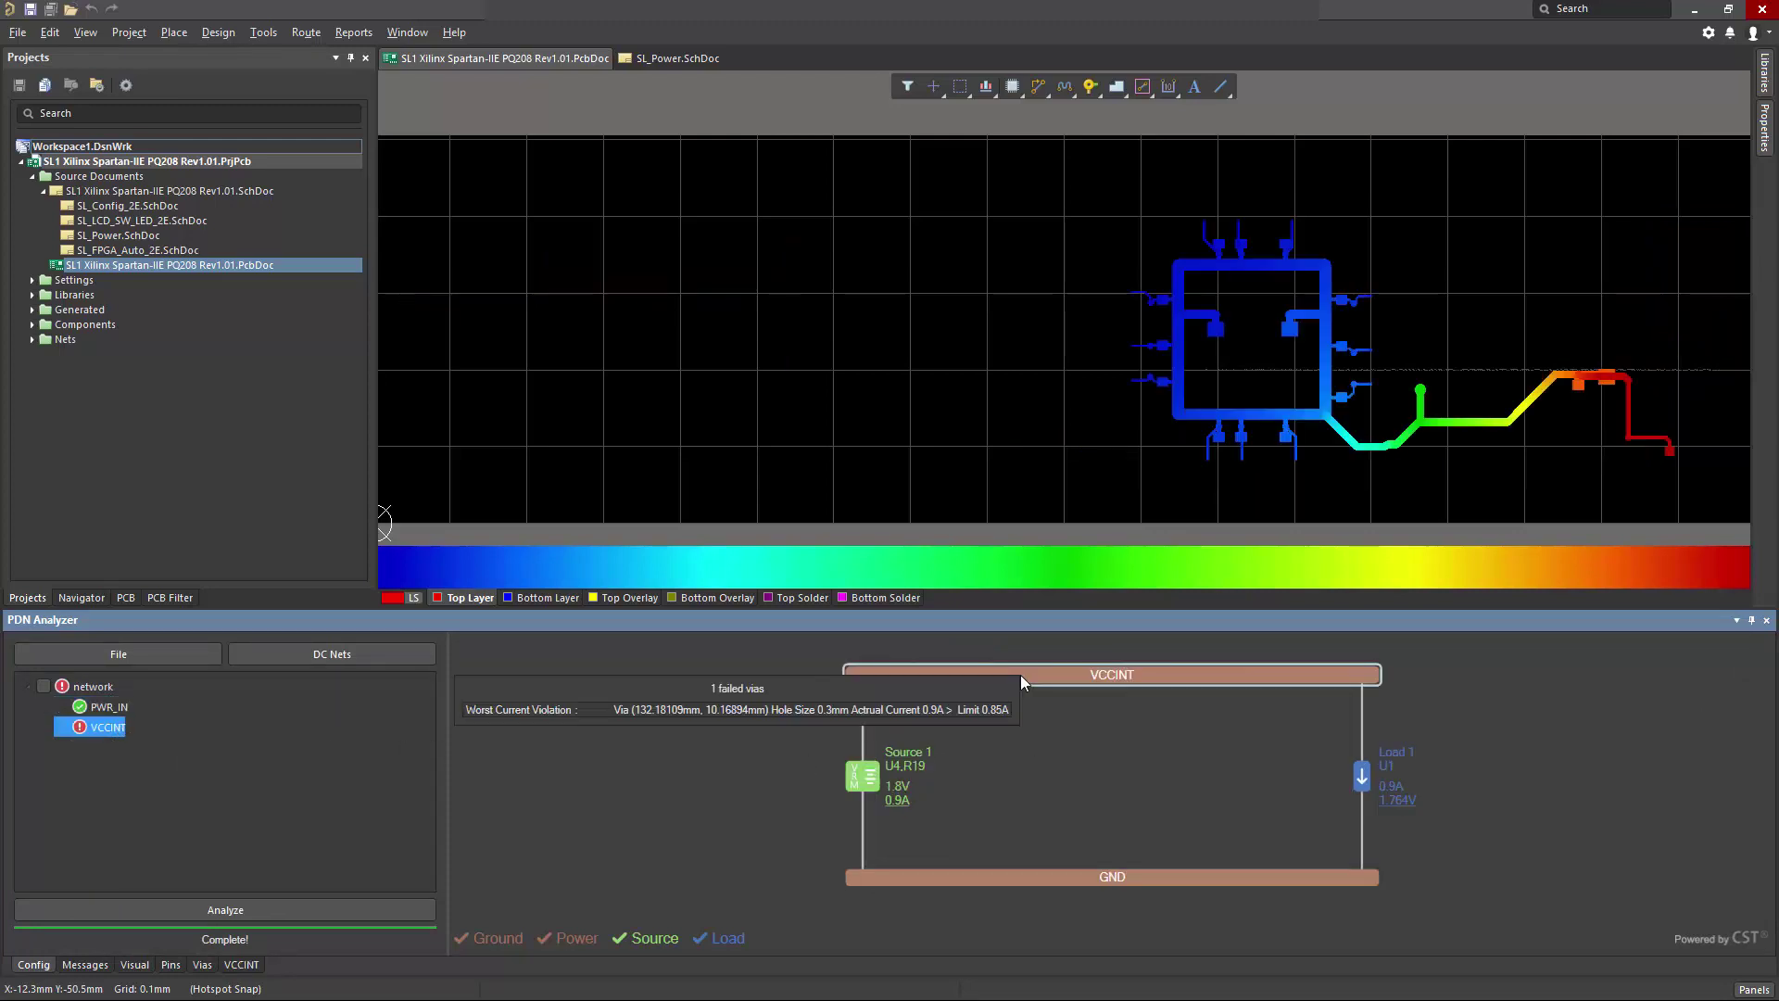